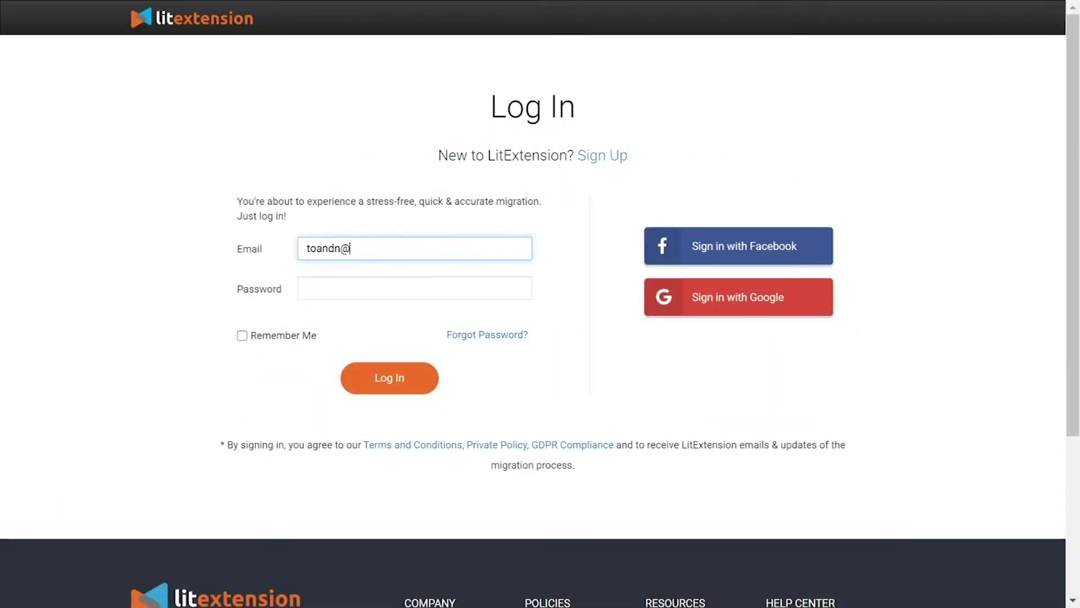
Enter the account e-mail to sign in to LitExtension.
text(ocesoftware.com)
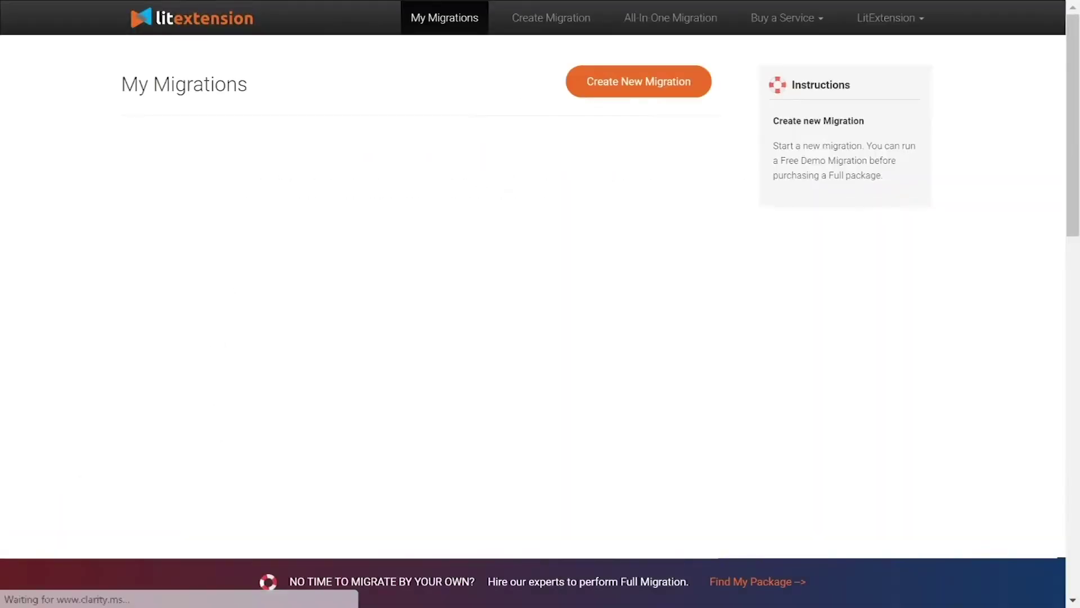
Start a new migration with Shopify as source, pasting the store URL and API password.
click(619, 92)
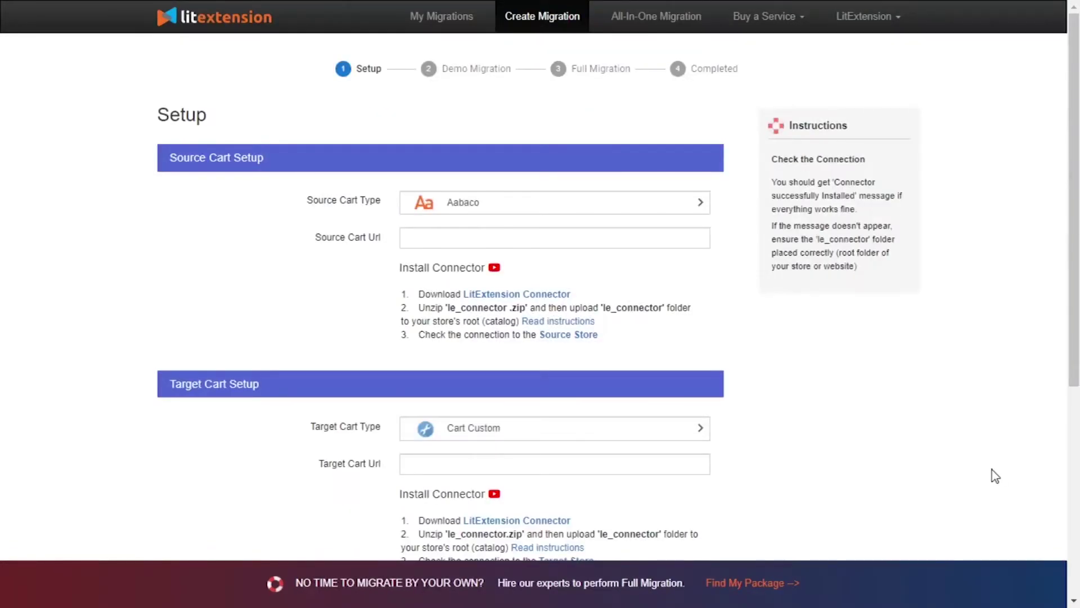
click(561, 213)
text(sh)
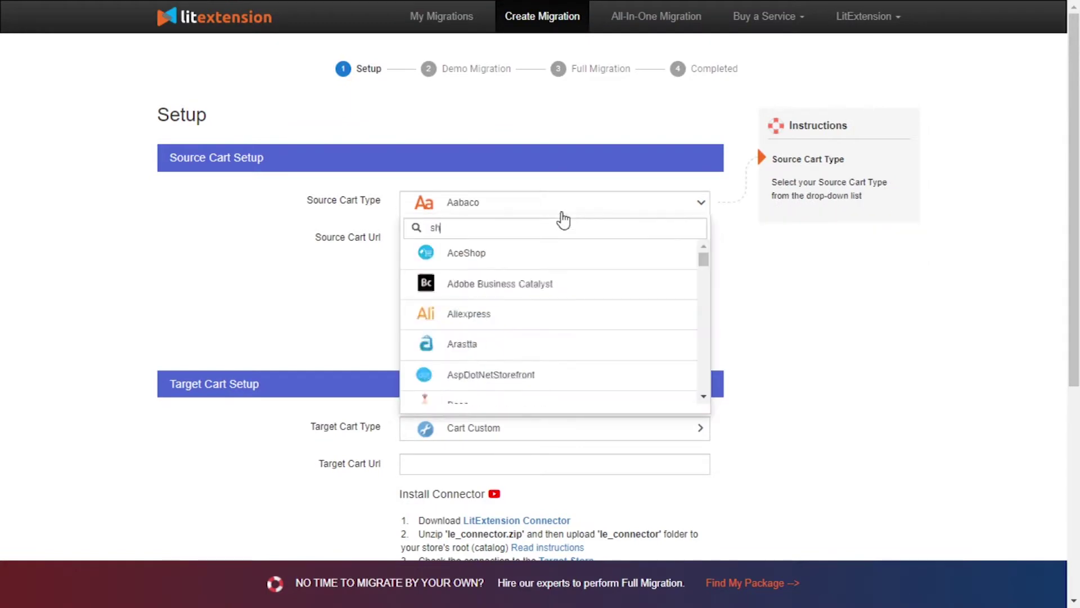
text(opify)
click(557, 249)
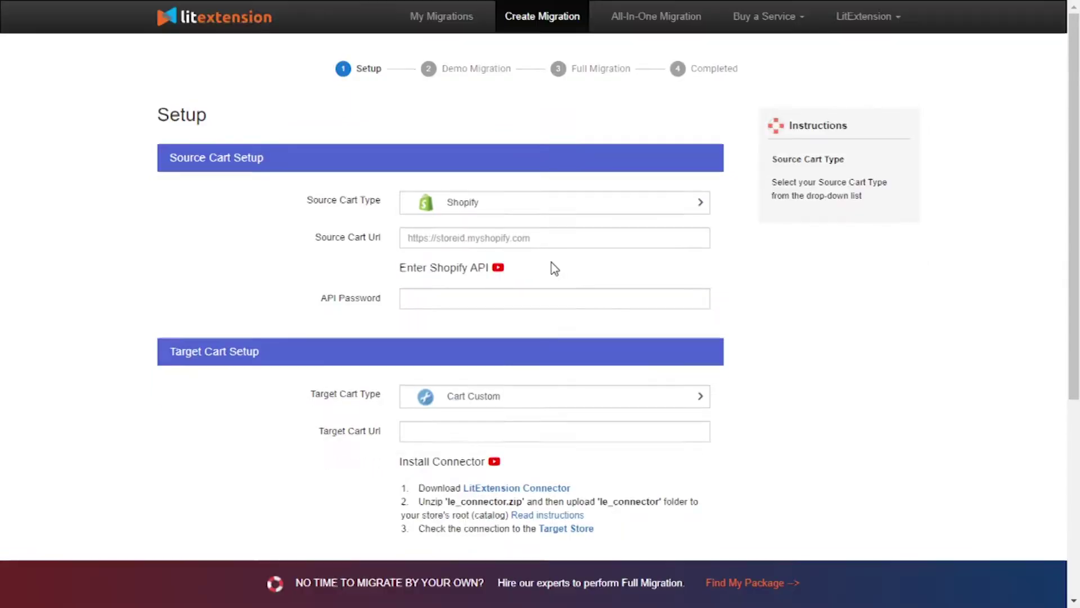
click(600, 239)
text(https://litextension-example.myshopify.com/)
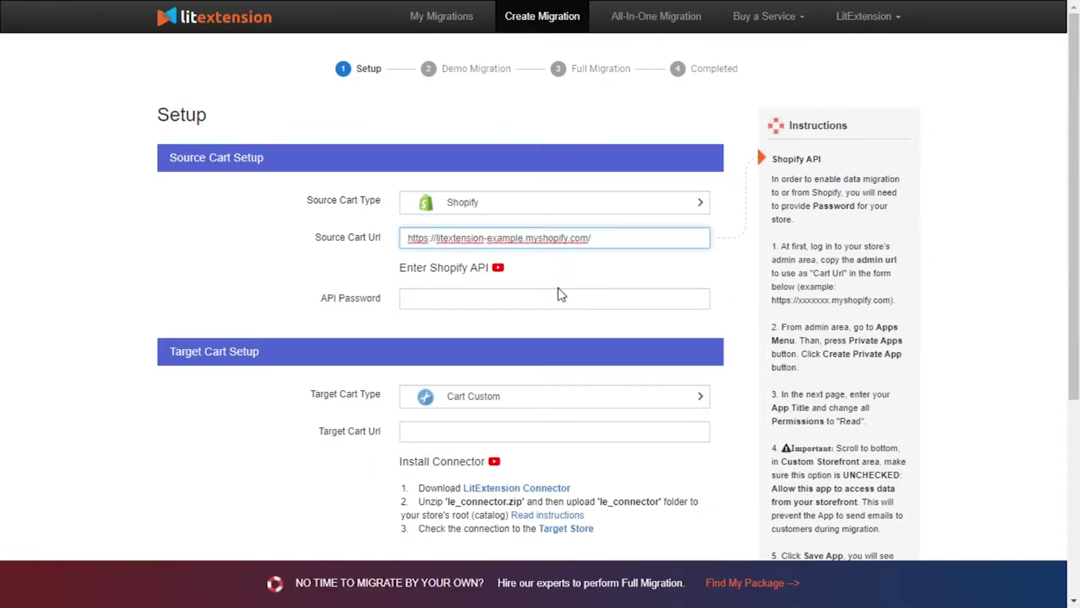
click(506, 294)
key(ctrl+v)
click(852, 374)
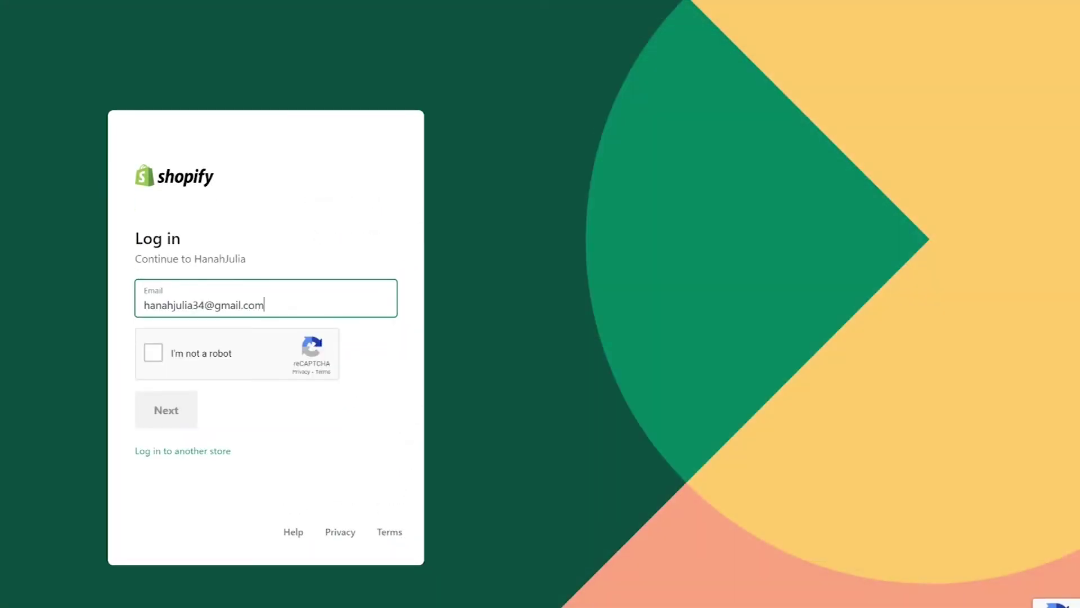
Pass the robot check and log in to the Shopify admin.
click(159, 355)
click(169, 409)
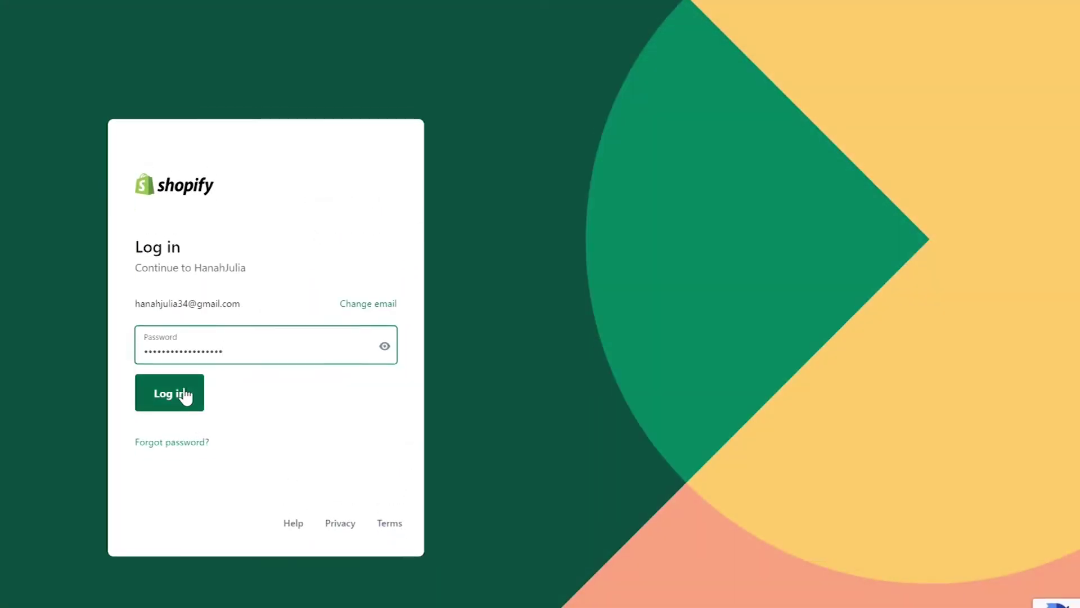
click(183, 393)
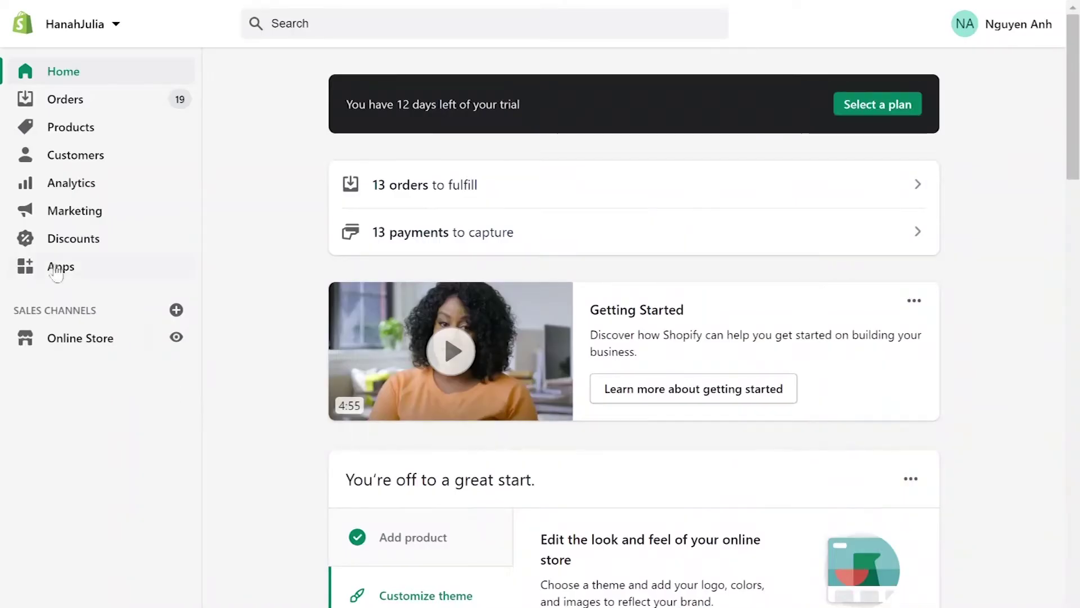
Go to the store's Apps section and start creating a private app.
click(60, 266)
scroll(617, 63, down, 5)
scroll(617, 64, down, 2)
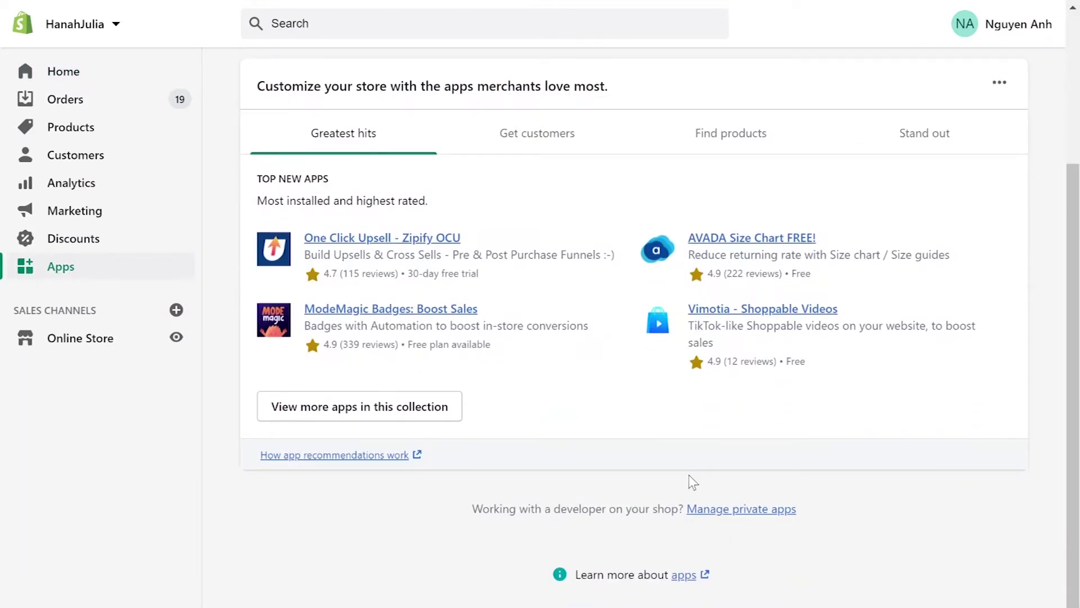
click(737, 507)
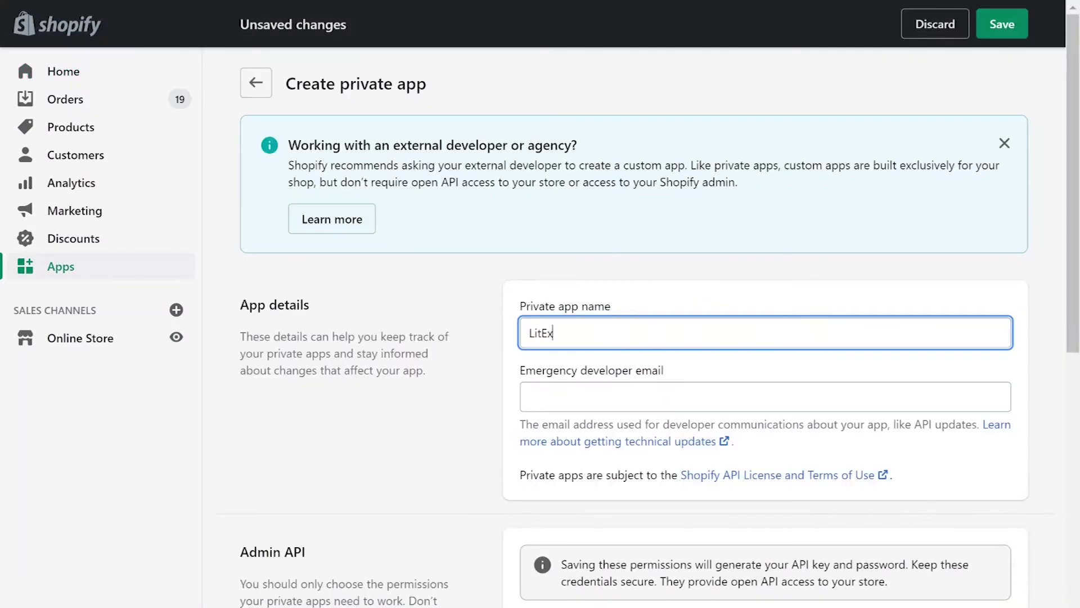
Enter the LitExtension app name and an emergency developer e-mail, then expand inactive Admin API permissions.
click(765, 396)
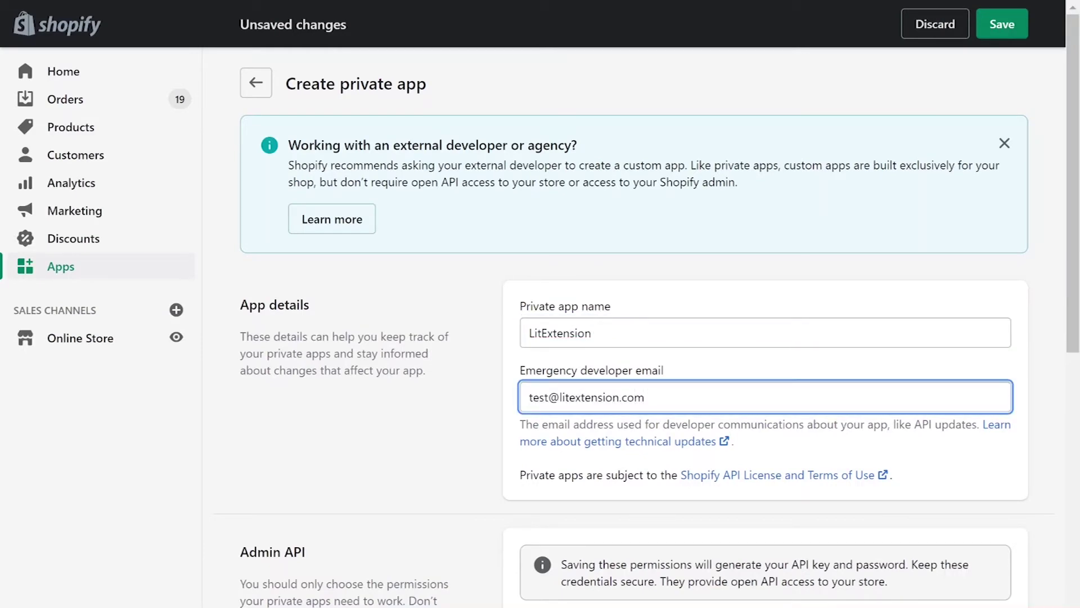
scroll(648, 327, down, 5)
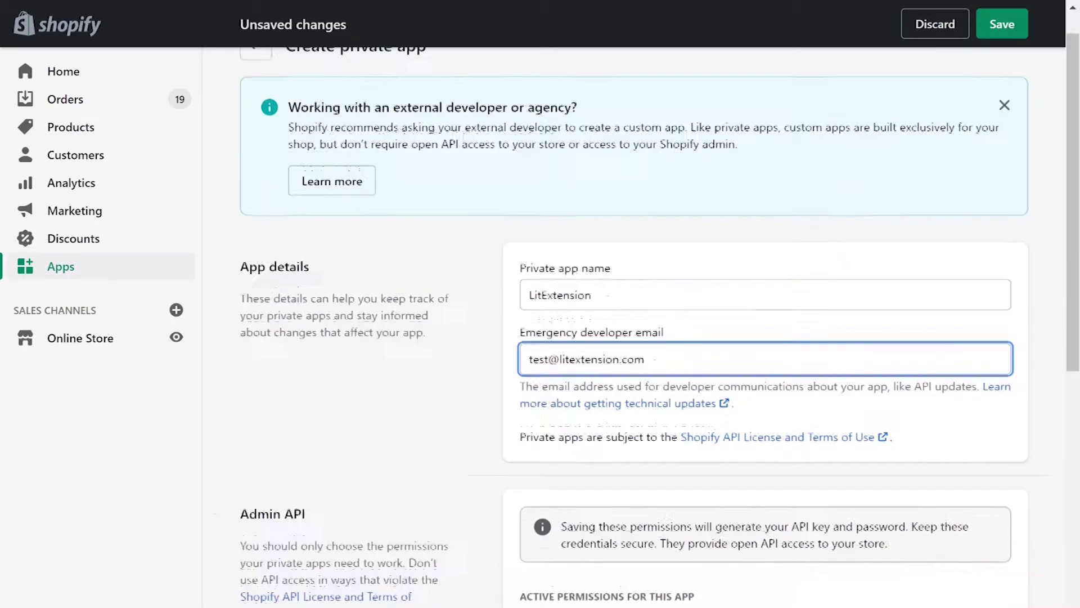
click(755, 456)
Set Analytics through GDPR data requests permissions to read or read-and-write access.
click(941, 478)
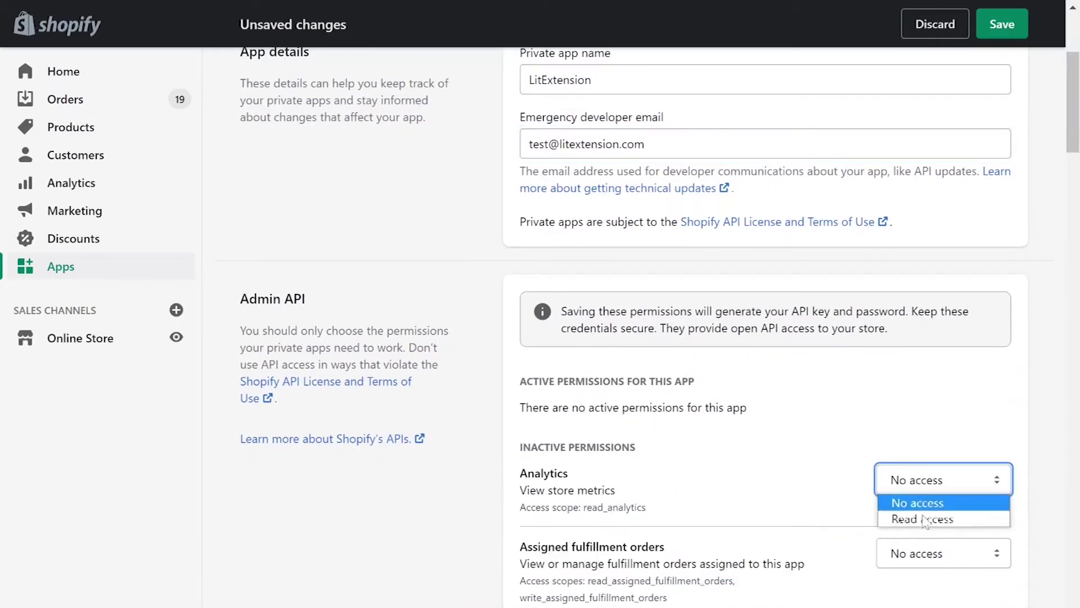
click(917, 518)
scroll(960, 241, down, 6)
click(960, 242)
click(931, 271)
click(943, 306)
click(930, 361)
click(943, 462)
click(930, 516)
scroll(931, 516, down, 7)
click(943, 114)
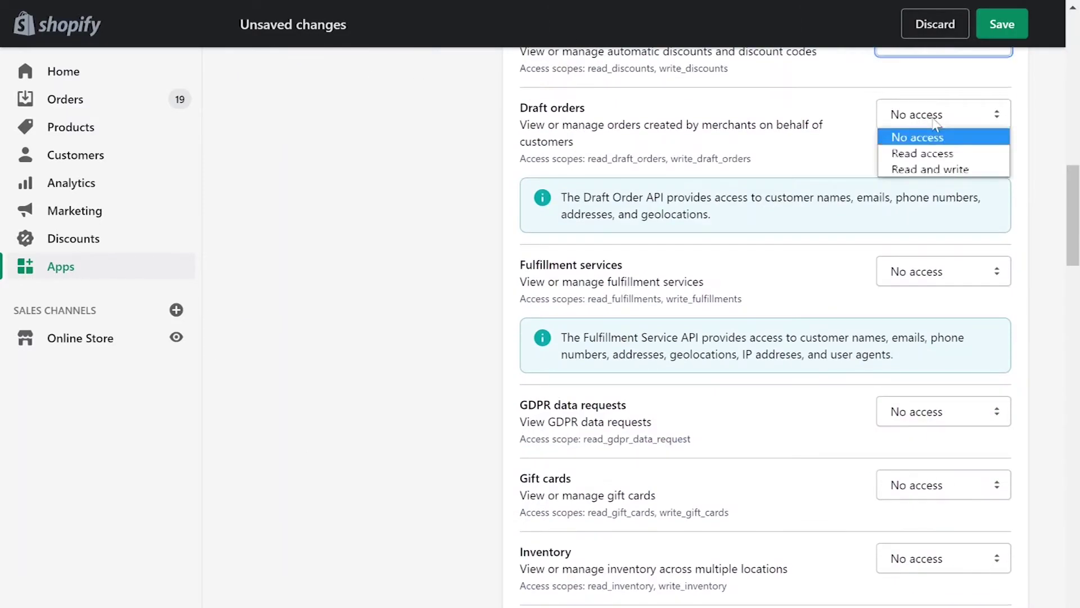
click(930, 168)
click(943, 271)
click(930, 323)
drag(943, 411, 930, 541)
Grant Inventory through Online Store pages read-and-write access, with Locations read-only.
scroll(950, 512, down, 7)
click(943, 136)
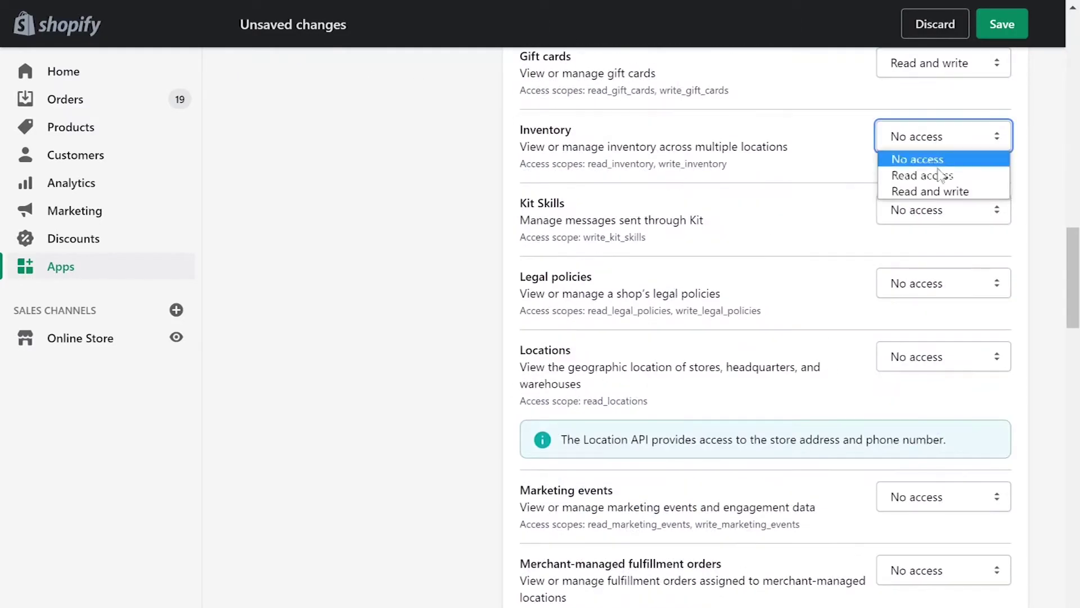
click(930, 190)
drag(943, 209, 930, 338)
click(943, 357)
click(946, 397)
scroll(946, 397, down, 6)
drag(943, 160, 930, 215)
click(943, 232)
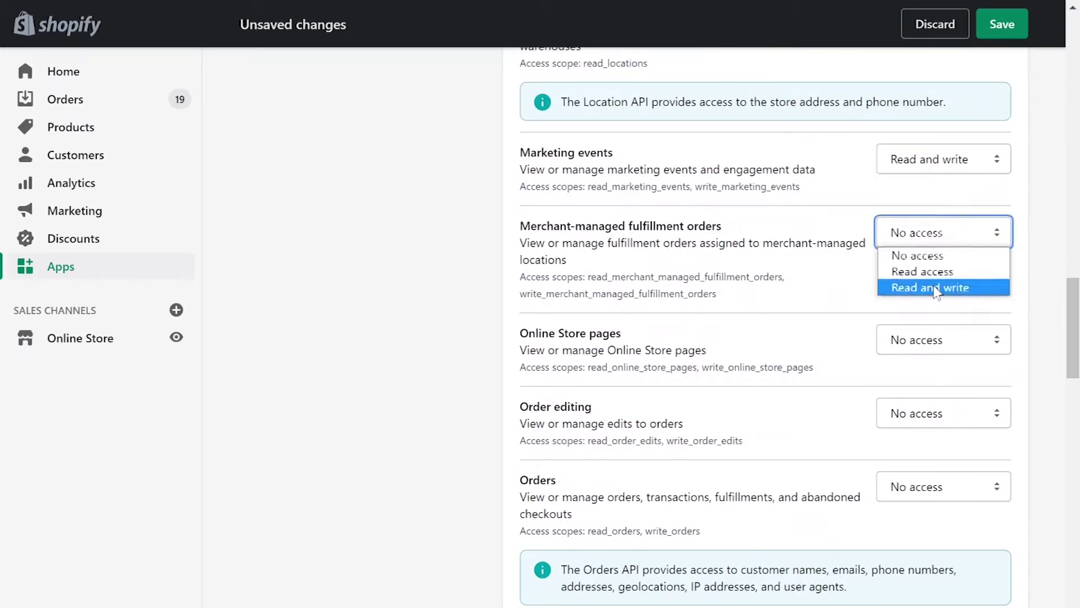
click(936, 285)
drag(943, 340, 932, 544)
scroll(931, 544, down, 9)
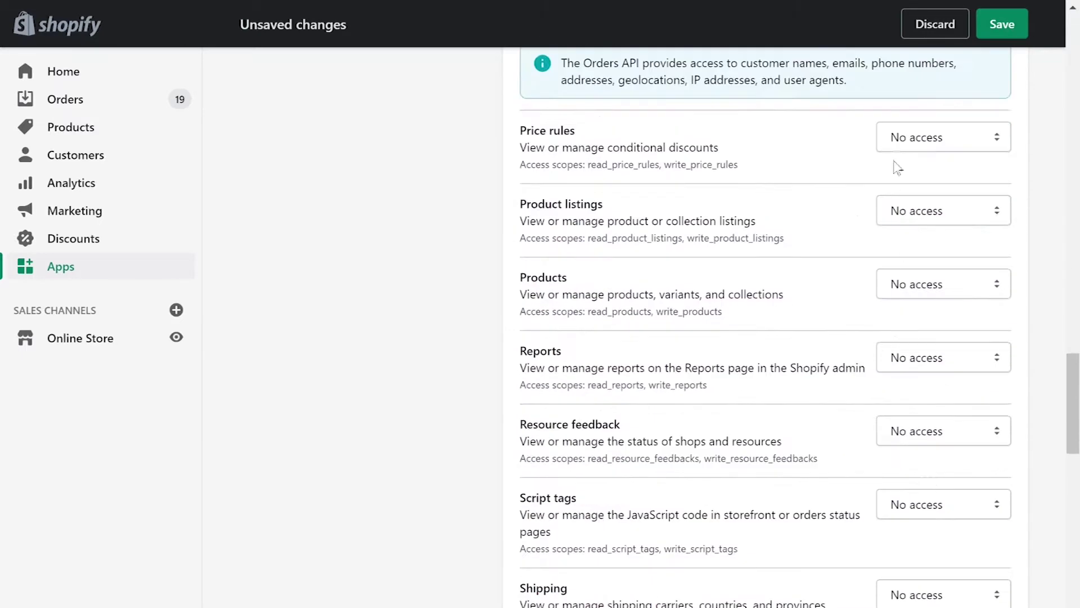
Grant Price rules through Shop locale read-and-write, and Shopify Payments permissions read access.
click(943, 138)
click(931, 192)
click(943, 210)
click(930, 266)
click(943, 283)
click(930, 338)
drag(937, 357, 931, 411)
click(943, 430)
click(930, 484)
drag(943, 504, 930, 558)
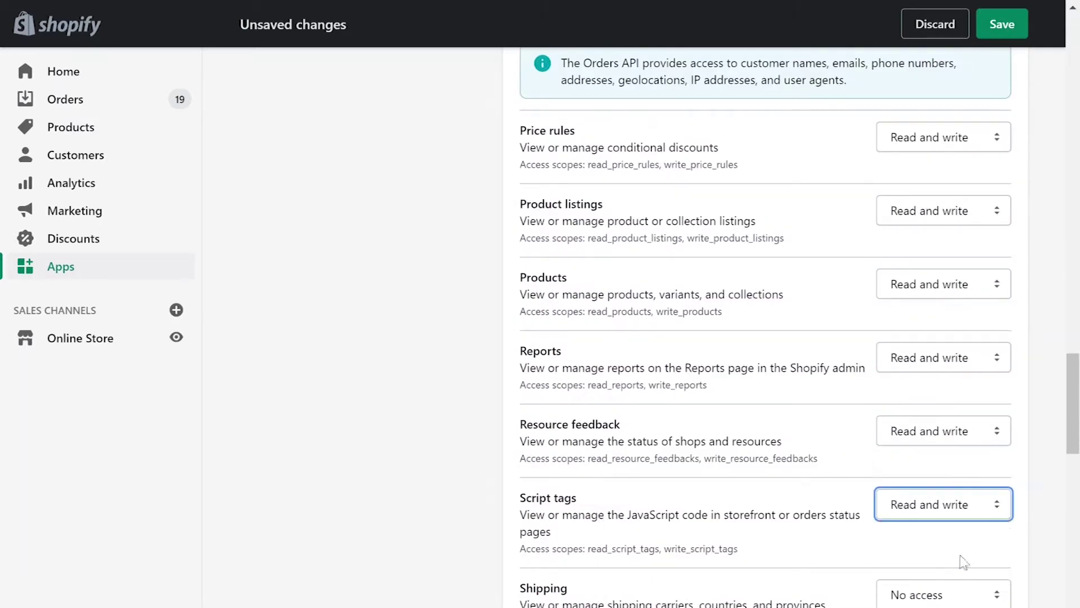
scroll(957, 557, down, 7)
drag(943, 172, 930, 226)
click(943, 313)
click(930, 368)
drag(943, 386, 931, 424)
click(943, 460)
click(930, 498)
click(943, 533)
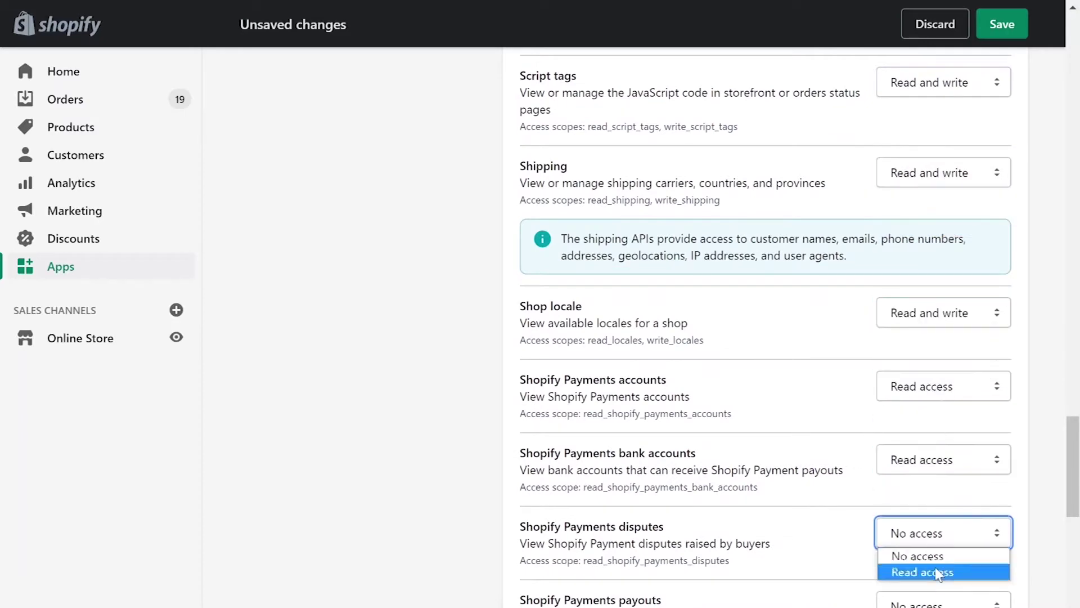
click(937, 572)
Grant Store content, Themes, third-party fulfillment and Translations read-and-write, then save and create the app.
scroll(917, 287, down, 9)
drag(943, 99, 930, 138)
click(922, 180)
click(930, 227)
click(943, 314)
click(930, 367)
click(944, 388)
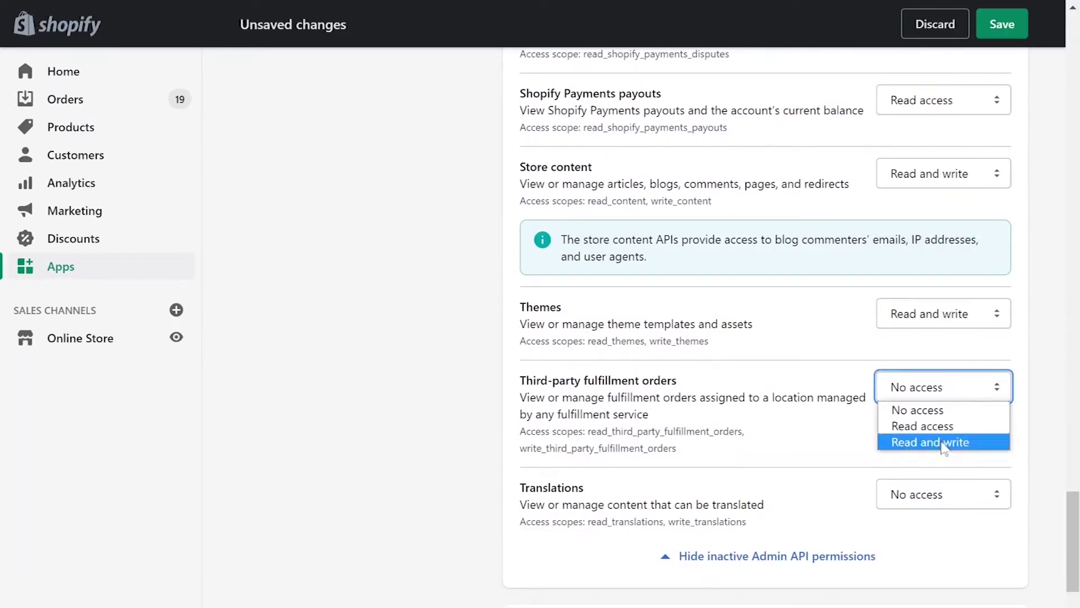
click(930, 440)
click(943, 495)
click(930, 548)
scroll(511, 481, down, 7)
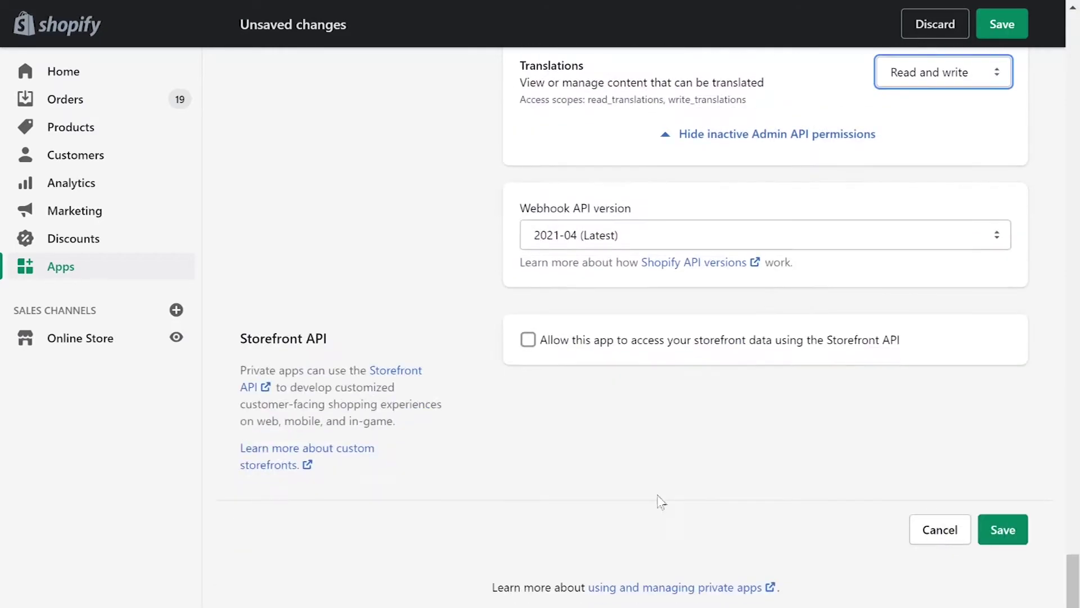
click(1001, 530)
click(772, 465)
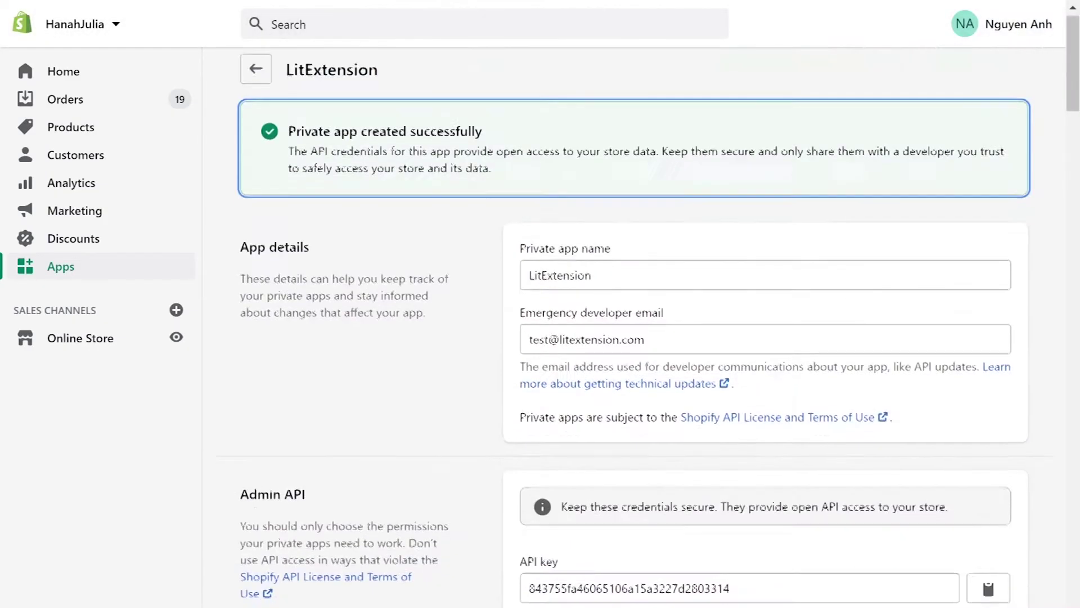
Reveal the private app's Admin API password and copy it to the clipboard.
scroll(619, 338, down, 5)
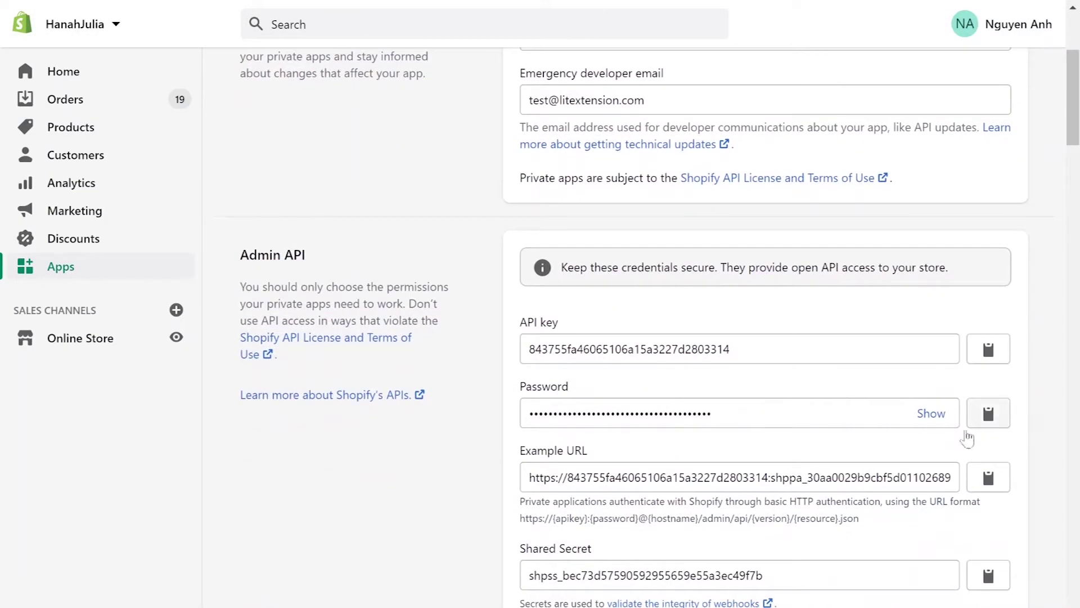
click(931, 413)
click(990, 419)
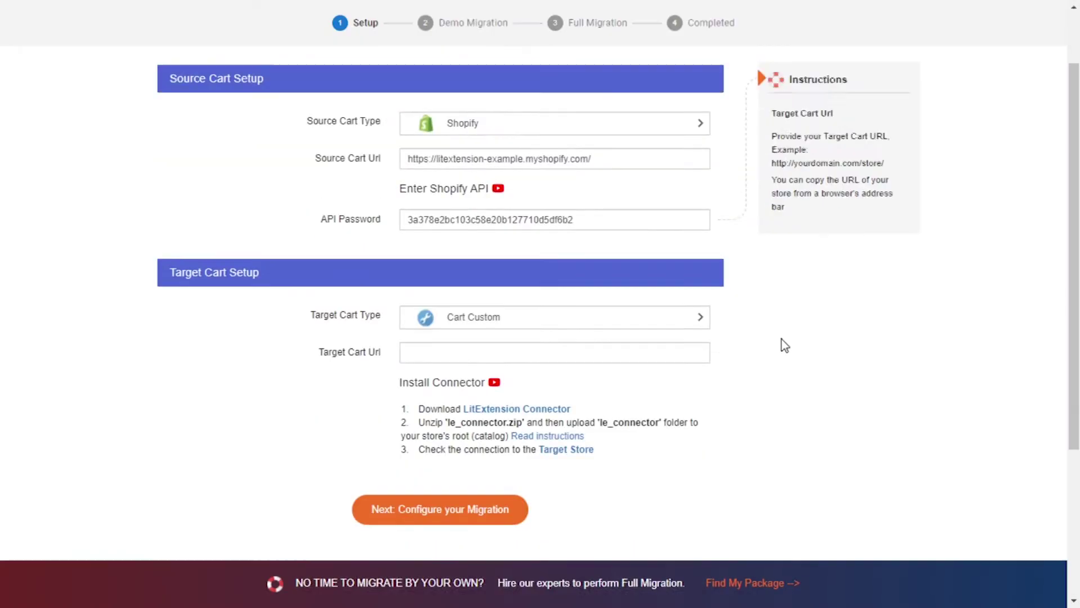
Set the target cart type to Magento and download the le_connector.zip connector package.
scroll(781, 345, down, 2)
click(561, 245)
text(m)
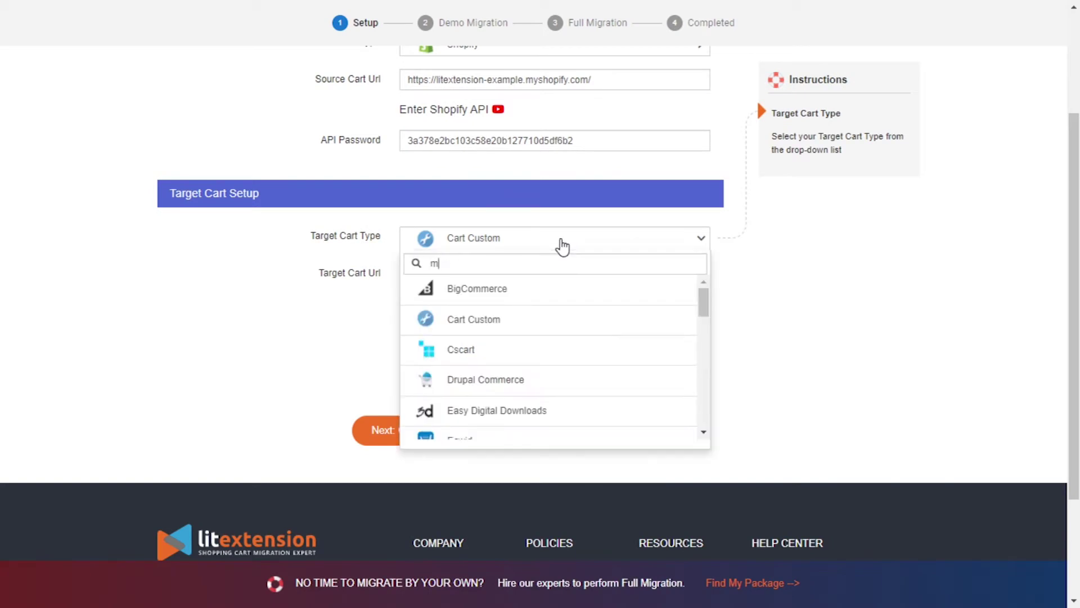
text(ag)
click(553, 294)
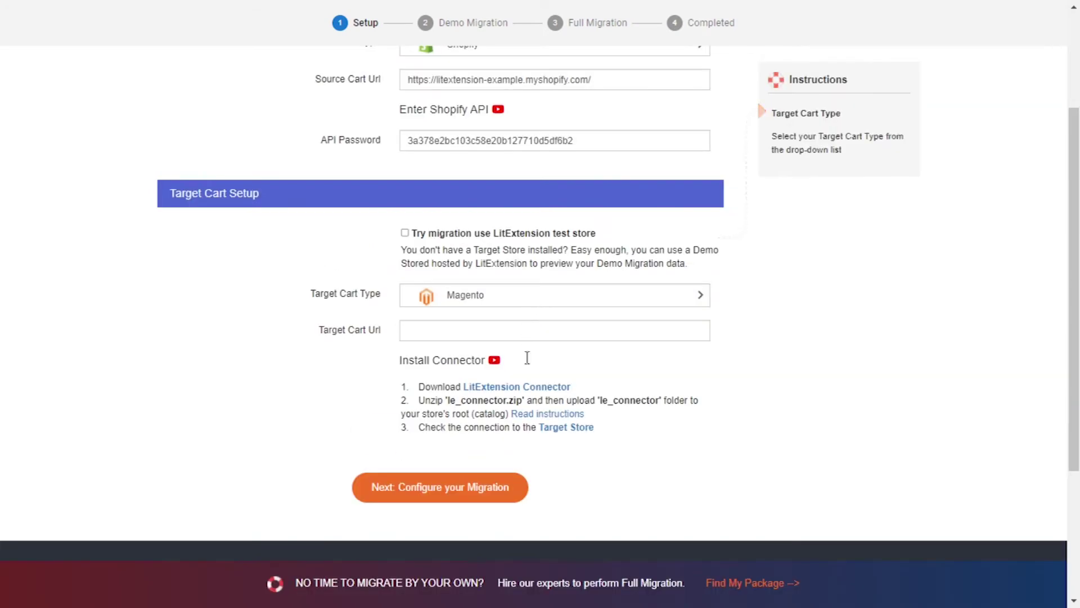
click(538, 387)
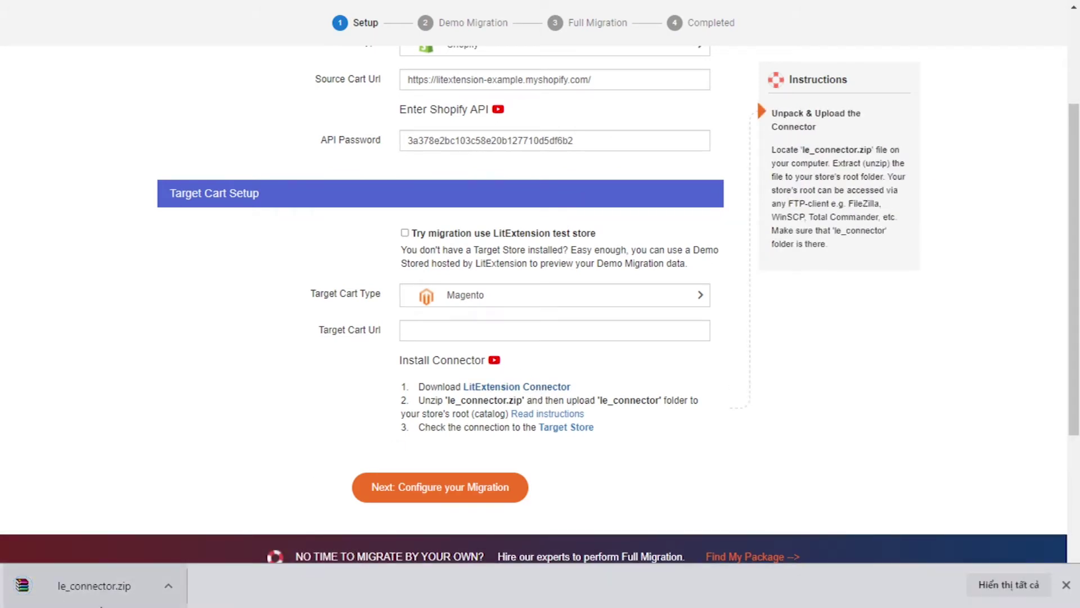
click(167, 585)
Extract le_connector.zip in Downloads to a le_connector folder, then play the connector setup video.
click(205, 534)
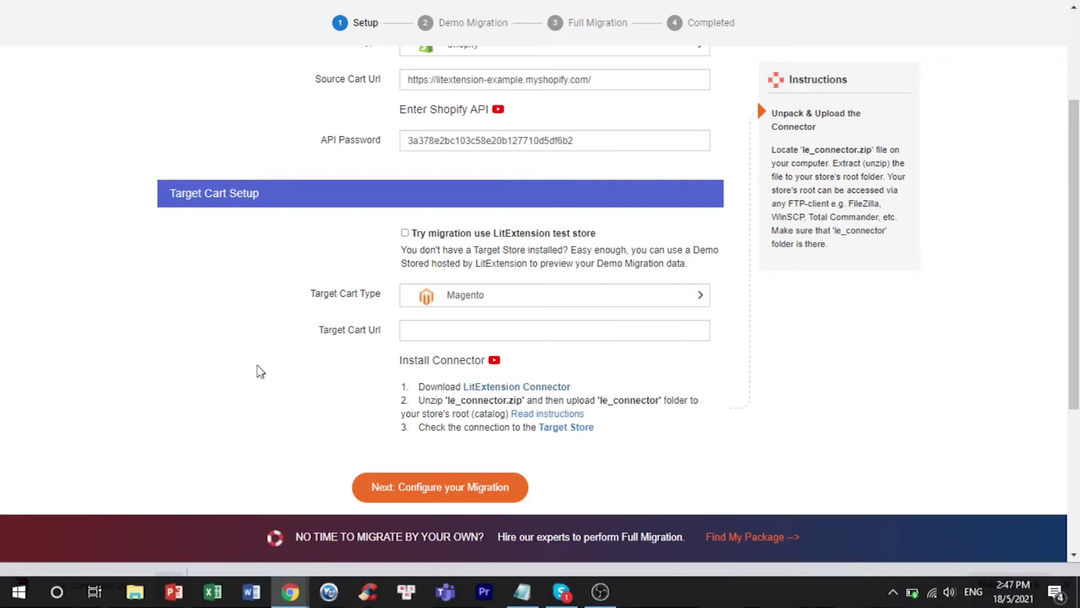
right_click(298, 127)
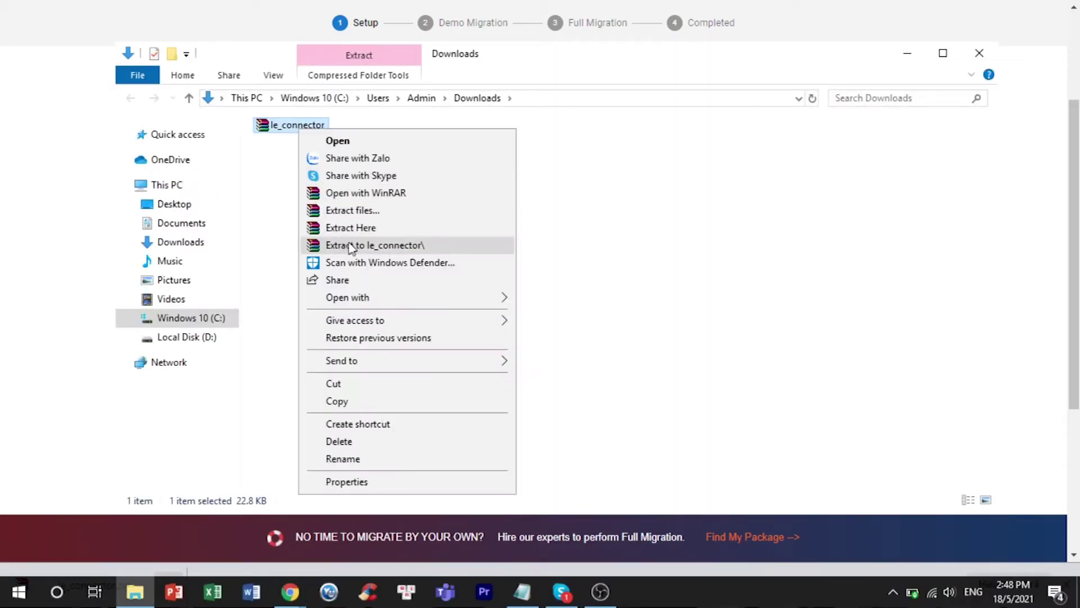
click(354, 246)
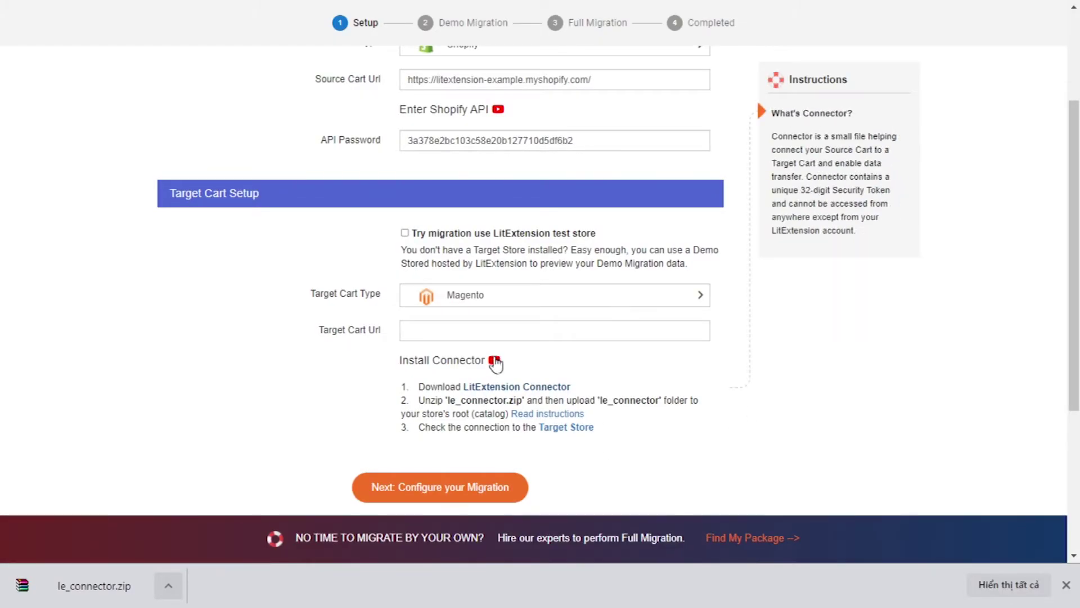
click(494, 361)
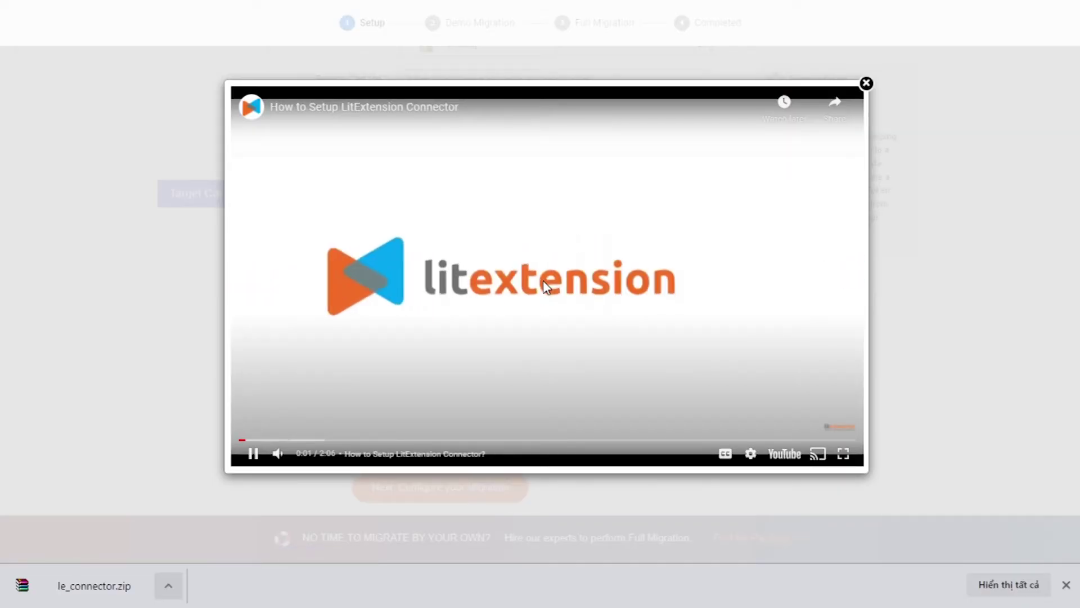
key(Escape)
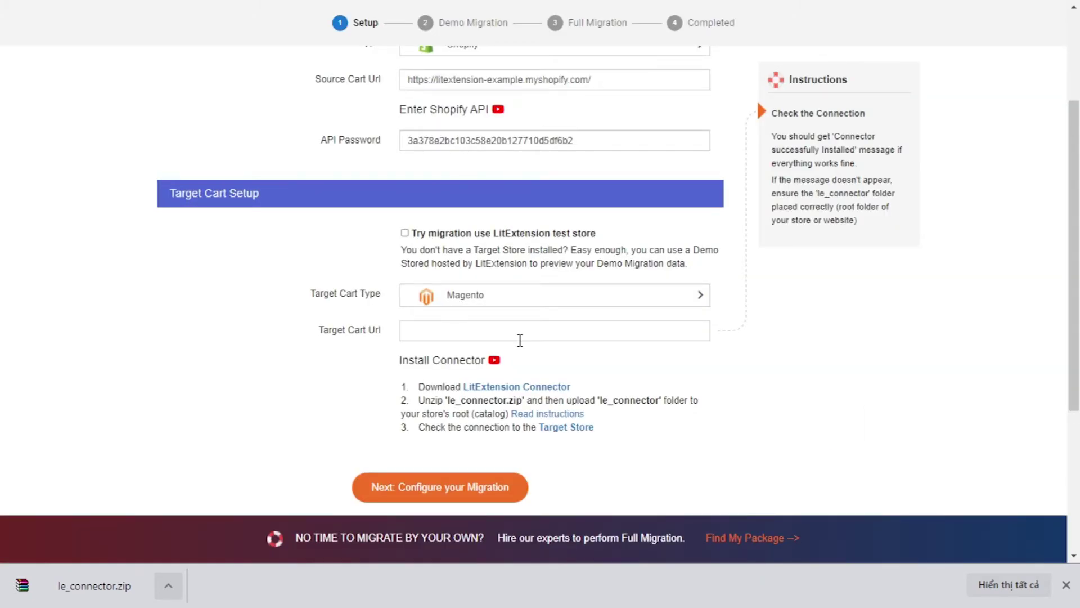
click(520, 340)
key(ctrl+v)
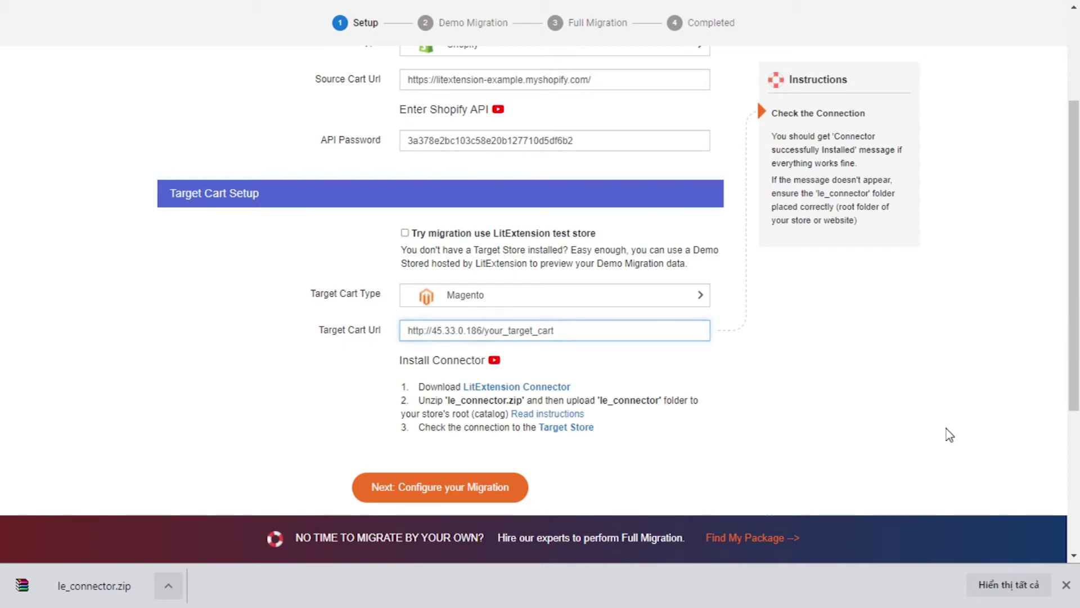
click(947, 429)
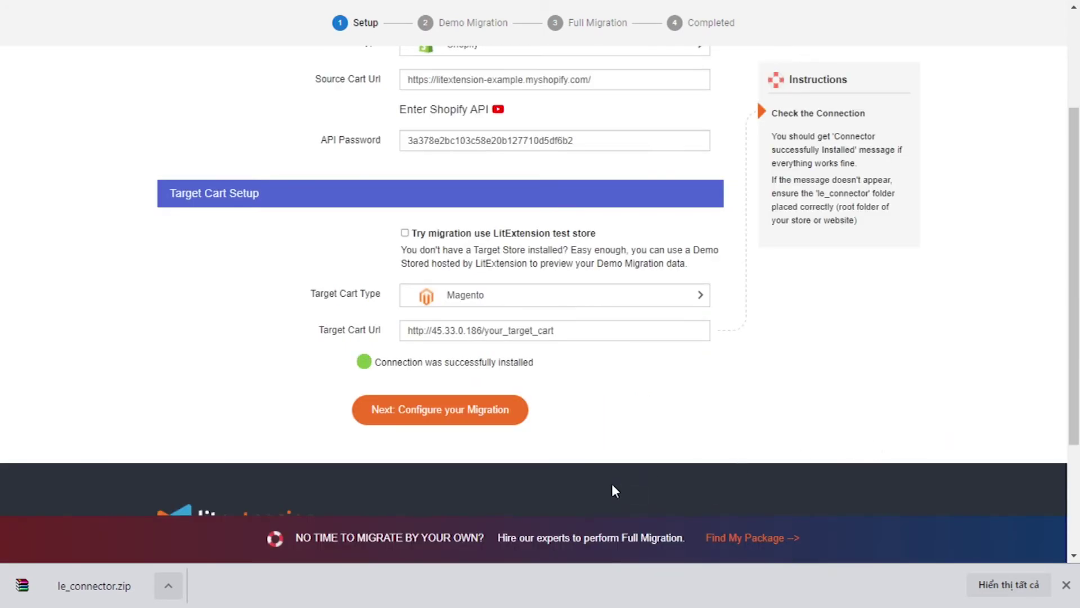
scroll(602, 450, up, 1)
Tick Products, Customers, Pages and Coupons for migration, briefly viewing the customer-passwords explainer.
click(466, 492)
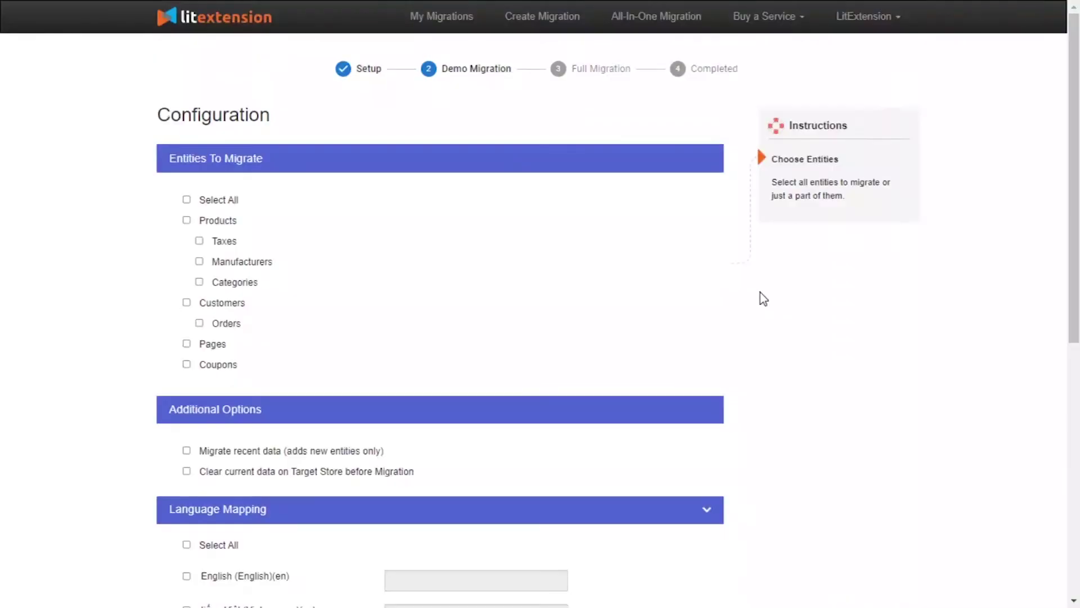
click(187, 221)
click(184, 304)
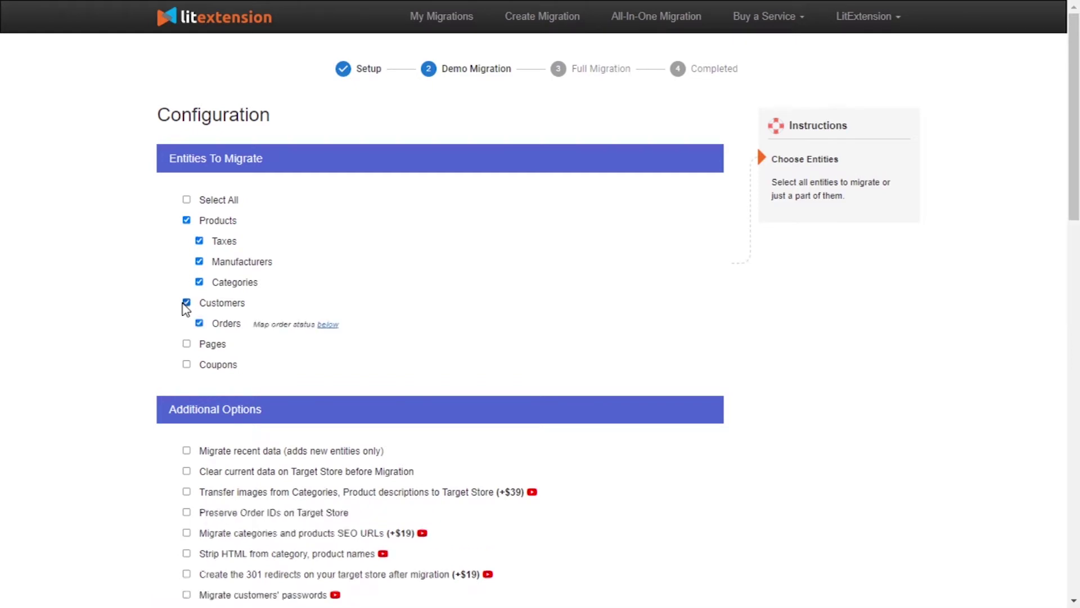
click(186, 366)
scroll(512, 244, down, 4)
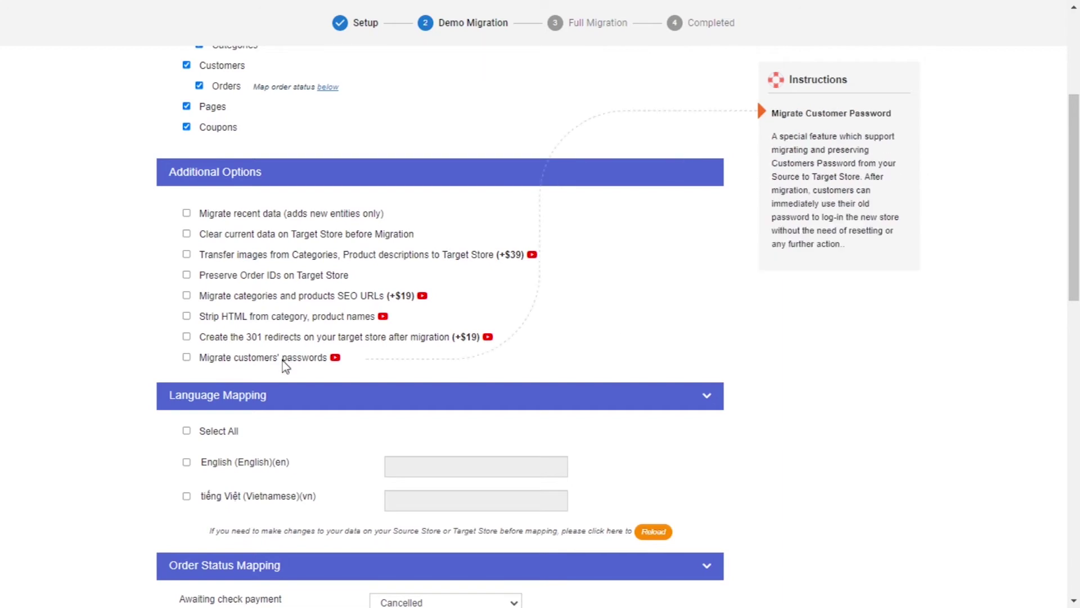
click(335, 358)
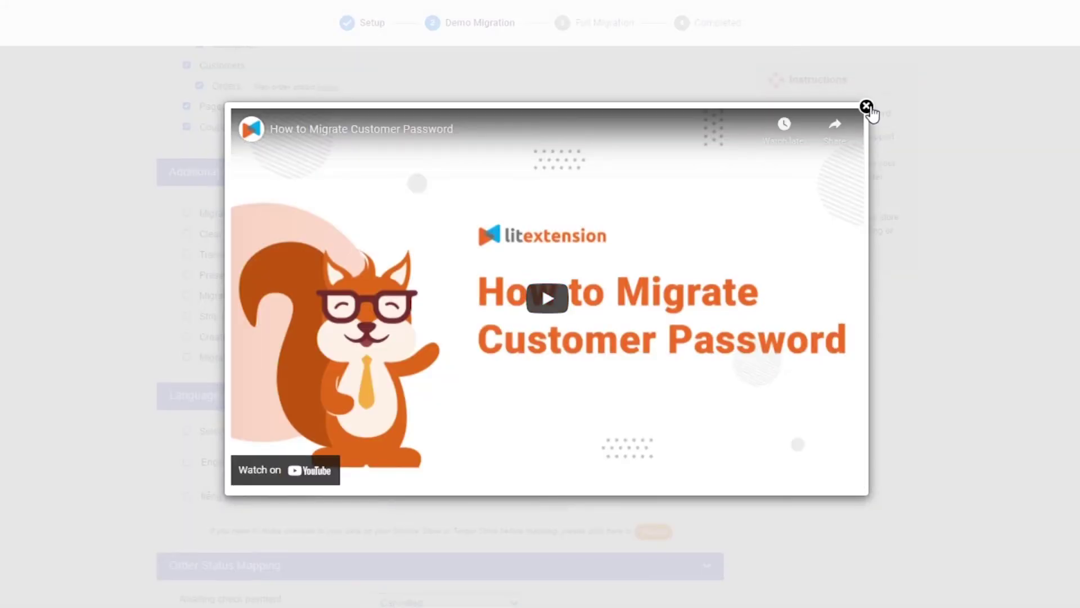
click(867, 107)
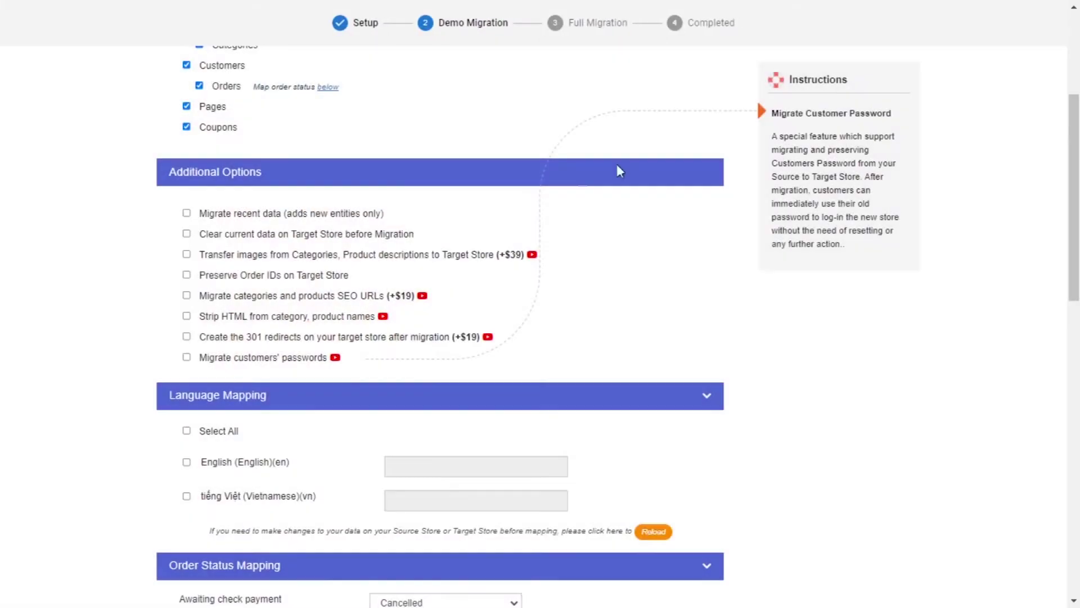
scroll(276, 376, down, 1)
Map only English, then Awaiting check payment to Failed and four pending statuses to Completed.
click(188, 352)
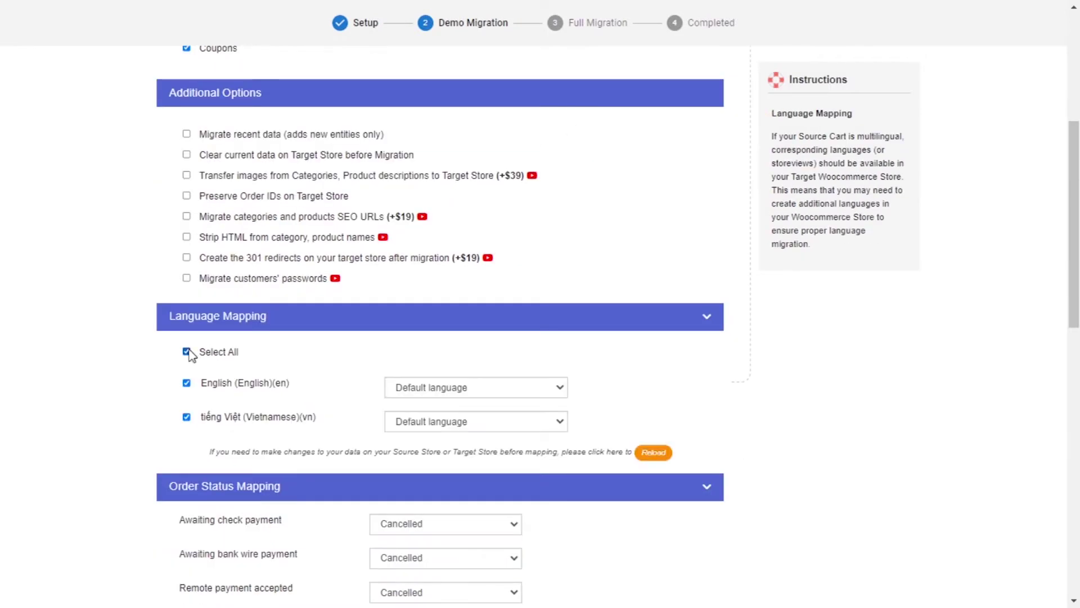
click(191, 418)
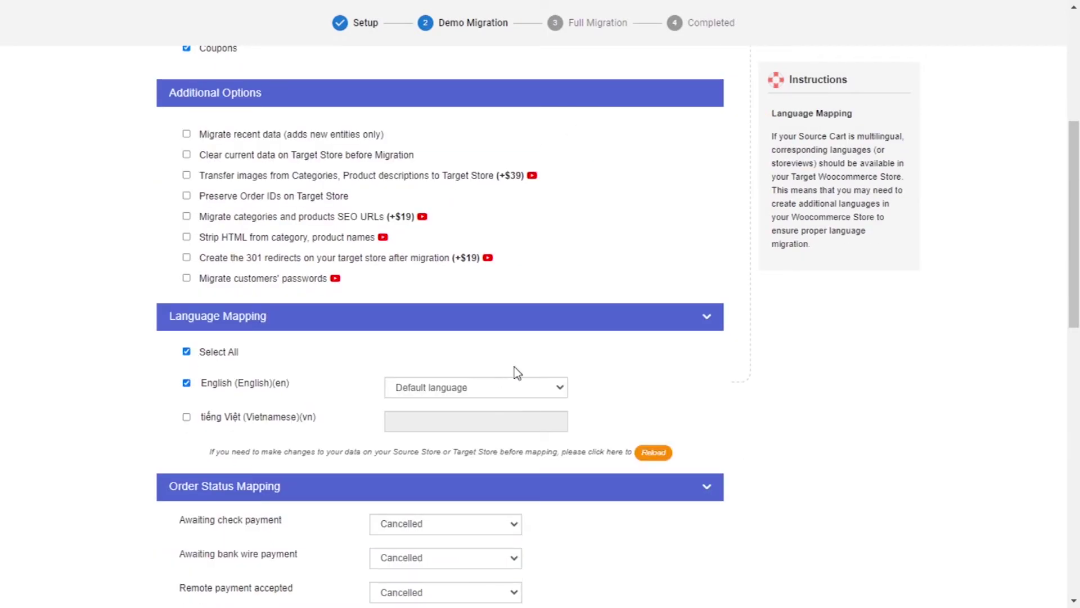
scroll(518, 372, down, 4)
click(445, 287)
click(434, 328)
click(444, 320)
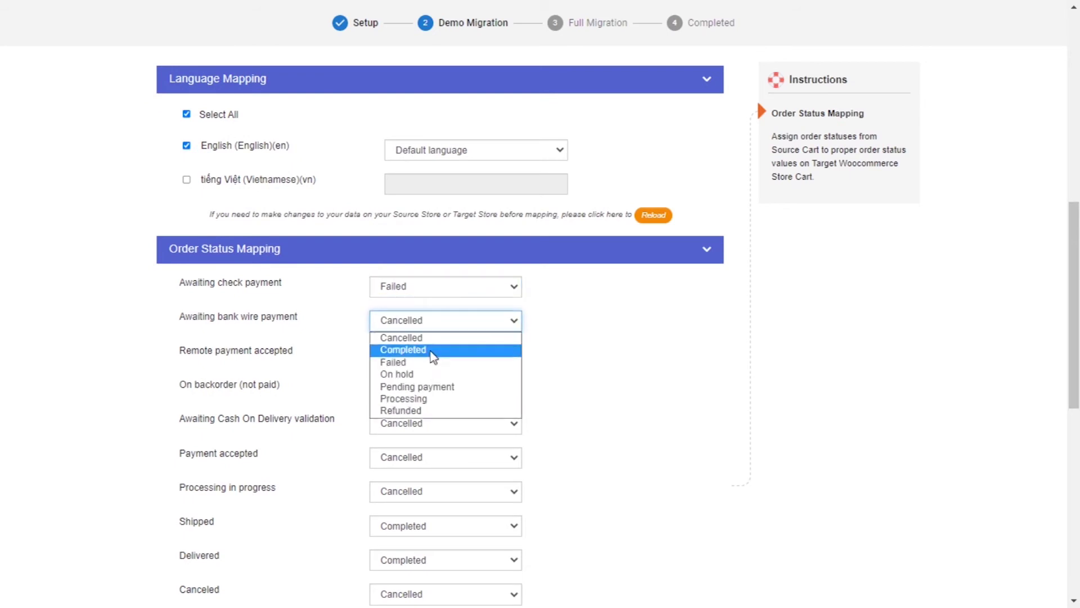
click(433, 349)
click(434, 354)
click(434, 384)
click(434, 388)
click(434, 418)
click(434, 422)
click(434, 451)
Map Payment accepted to Failed, Shipped to Cancelled, and the remaining order statuses to Completed.
click(441, 300)
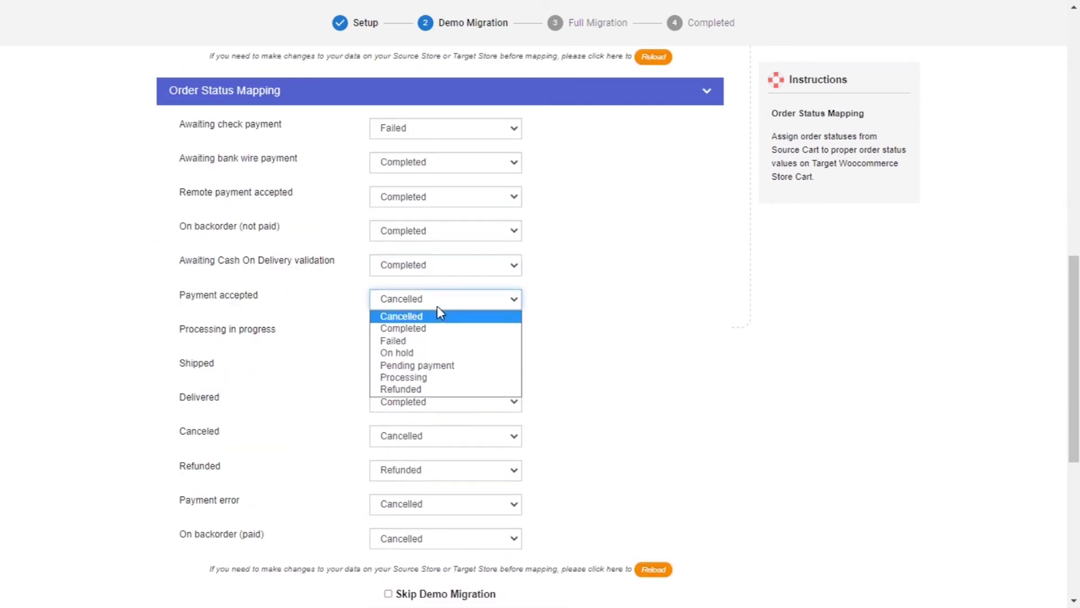
click(434, 340)
click(433, 333)
click(434, 362)
click(433, 368)
click(434, 385)
click(434, 401)
click(434, 431)
click(433, 436)
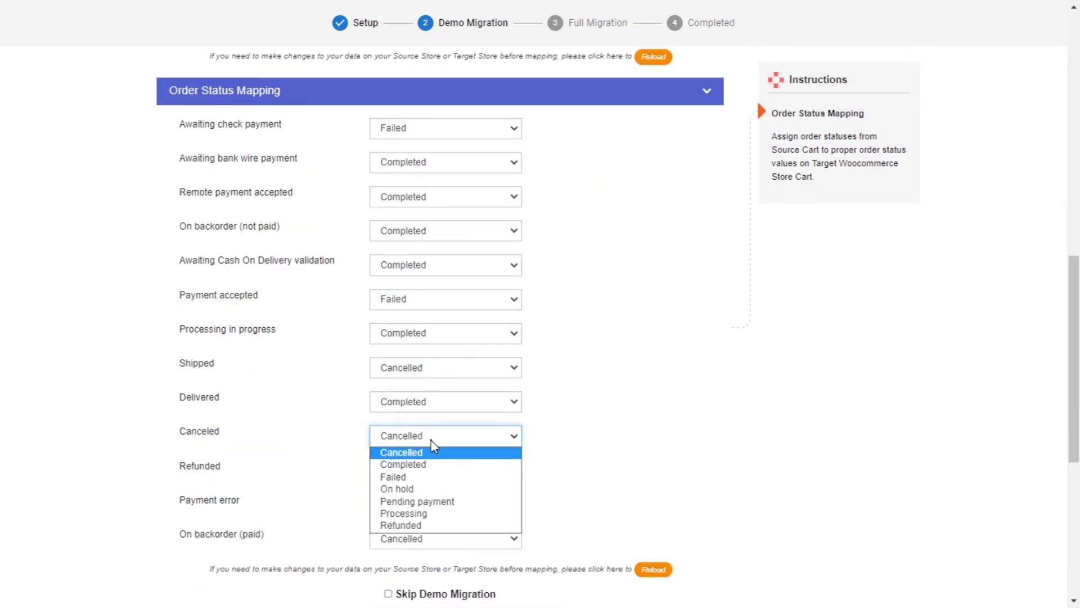
click(434, 464)
scroll(434, 468, down, 1)
click(434, 390)
click(434, 420)
click(433, 425)
click(434, 454)
click(434, 460)
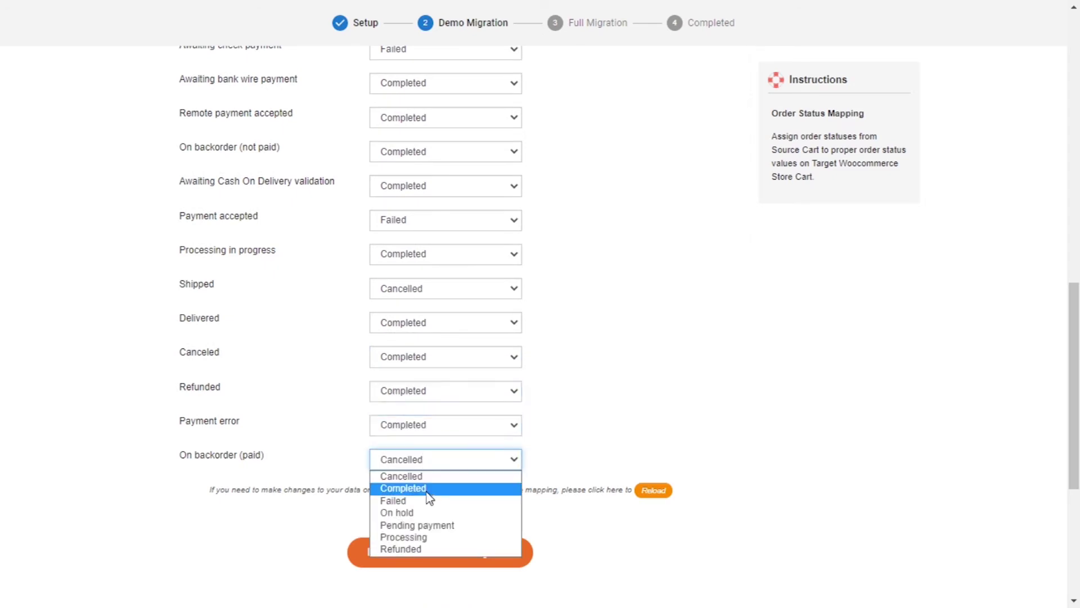
click(428, 490)
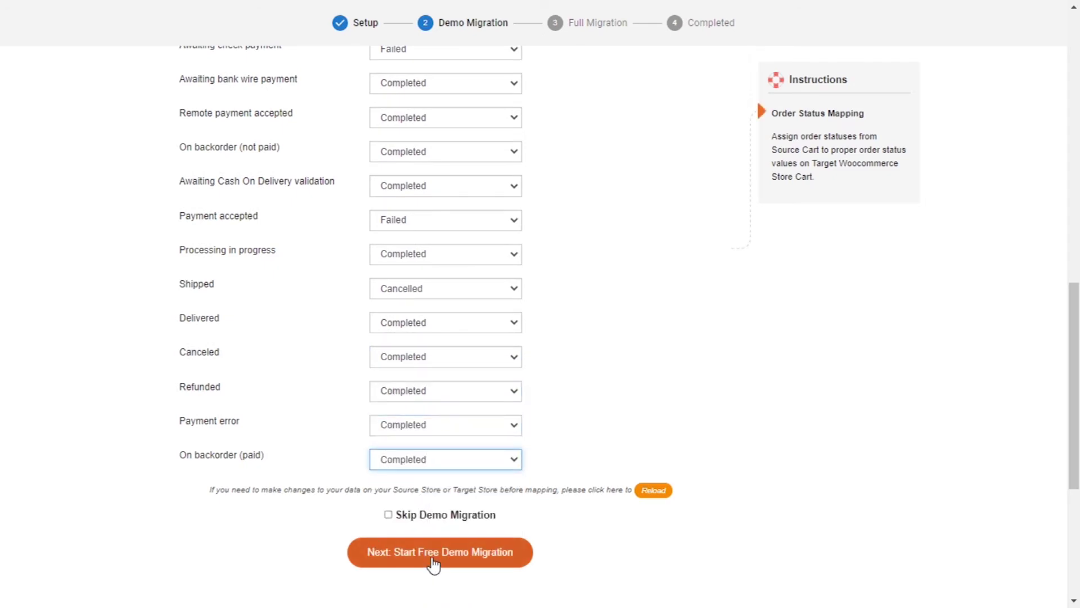
Skip the demo migration and run the full Shopify-to-Magento migration through to completion.
click(389, 515)
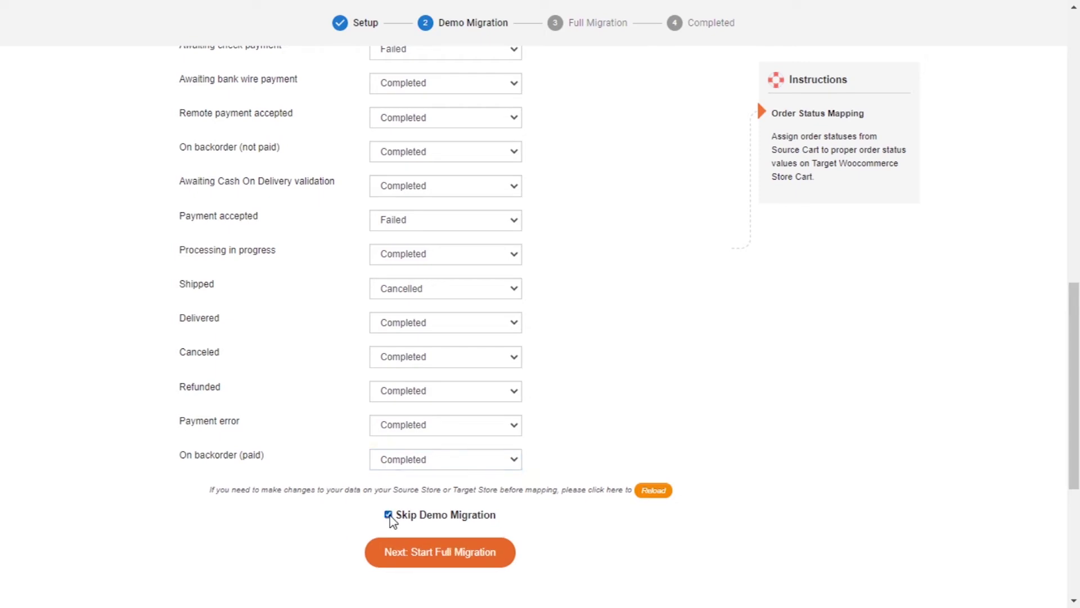
click(439, 565)
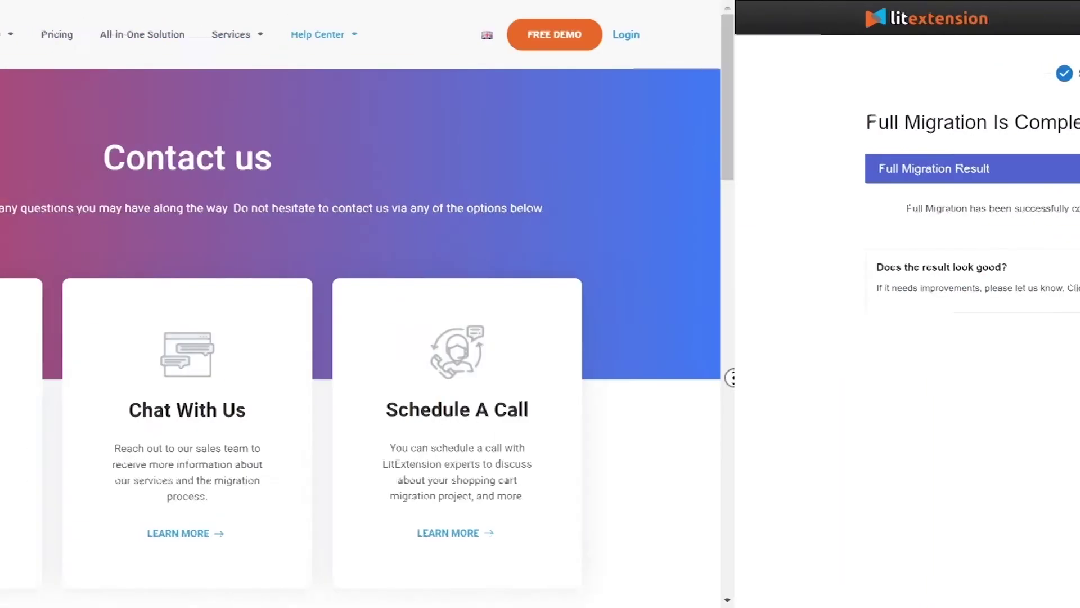
scroll(533, 304, down, 3)
scroll(1076, 410, down, 5)
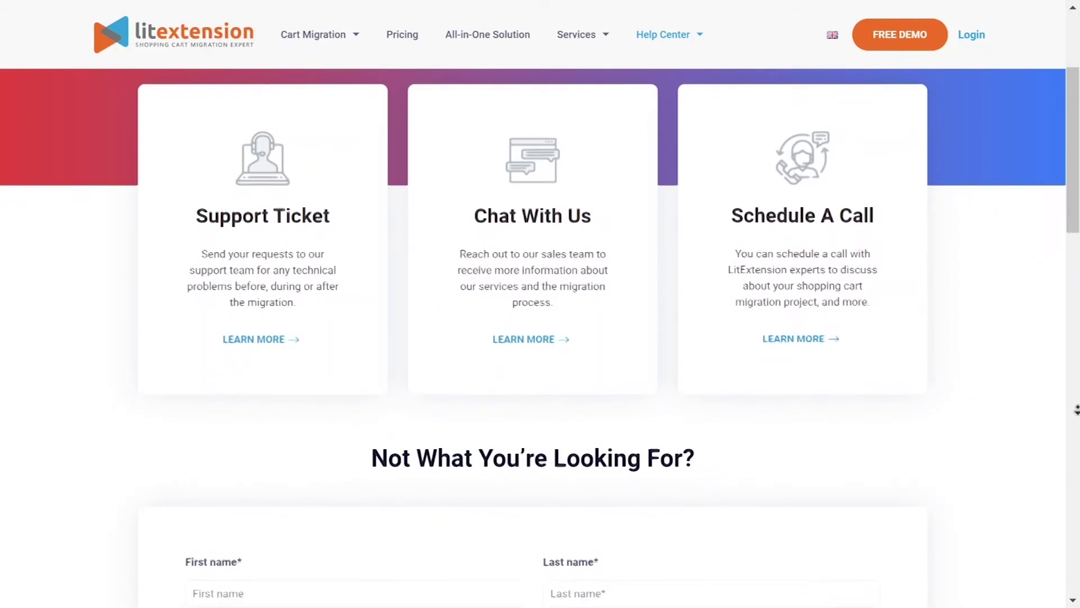
scroll(1076, 410, down, 3)
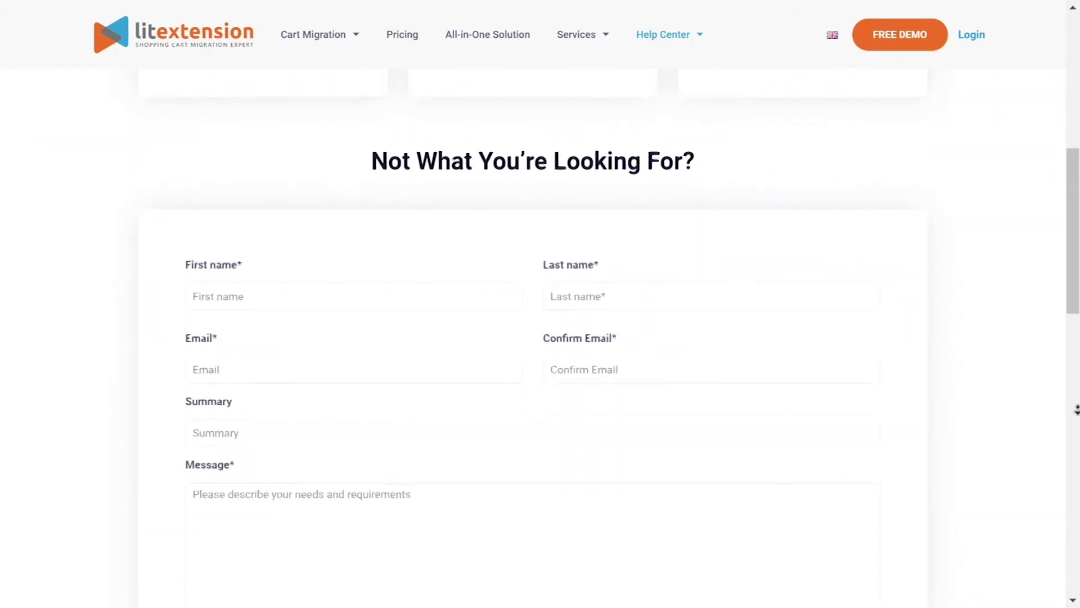